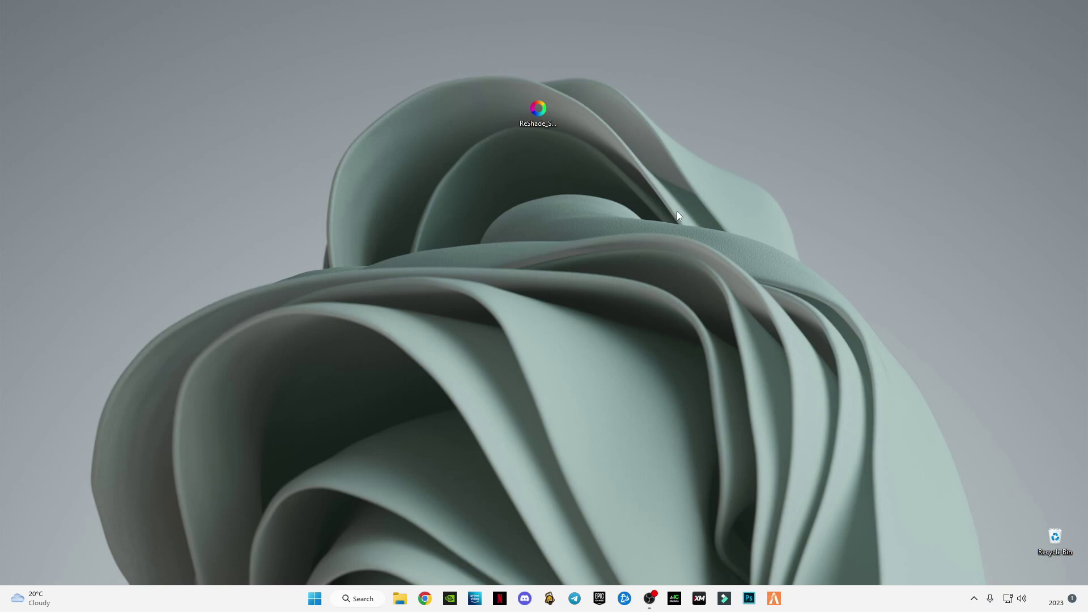
# Launch the ReShade setup installer.
pyautogui.moveTo(462, 66); pyautogui.dragTo(537, 120)
pyautogui.moveTo(405, 175); pyautogui.dragTo(518, 117)
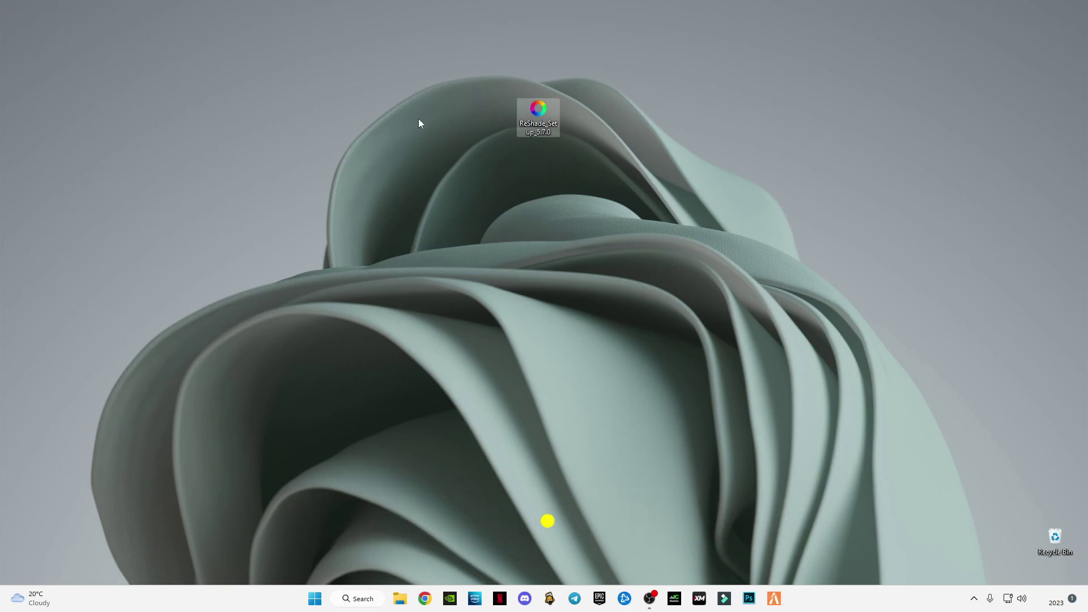
pyautogui.moveTo(458, 67); pyautogui.dragTo(648, 188)
pyautogui.moveTo(635, 202); pyautogui.dragTo(623, 210)
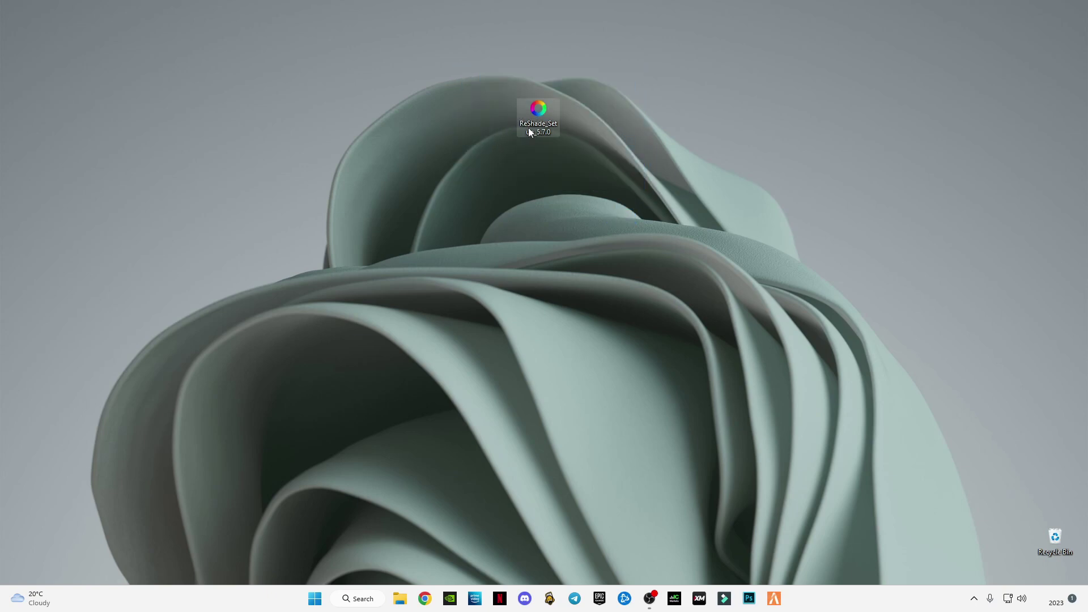
pyautogui.moveTo(528, 131)
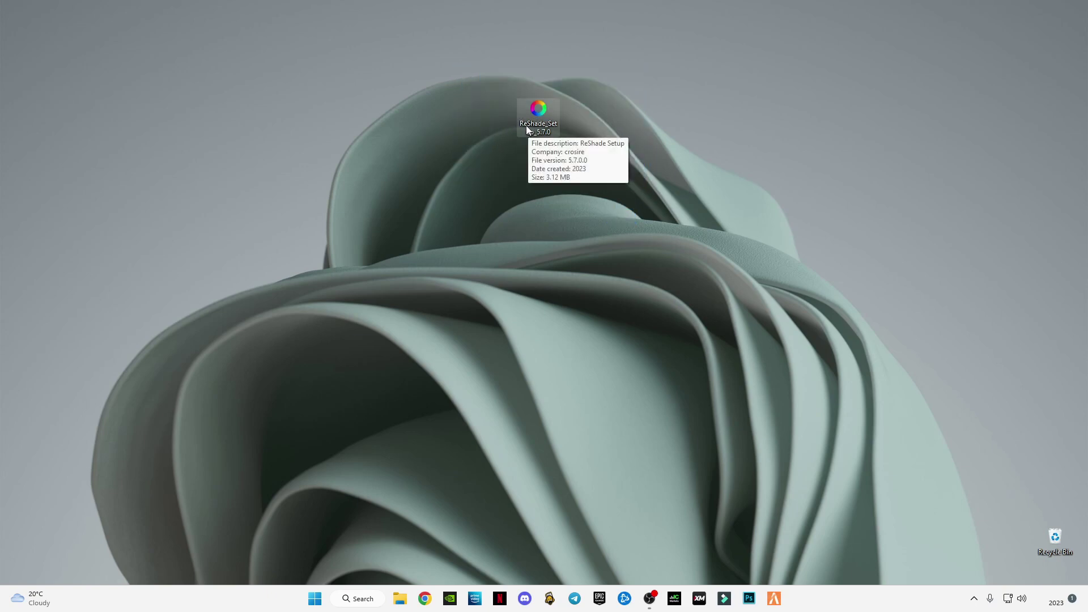
pyautogui.doubleClick(535, 120)
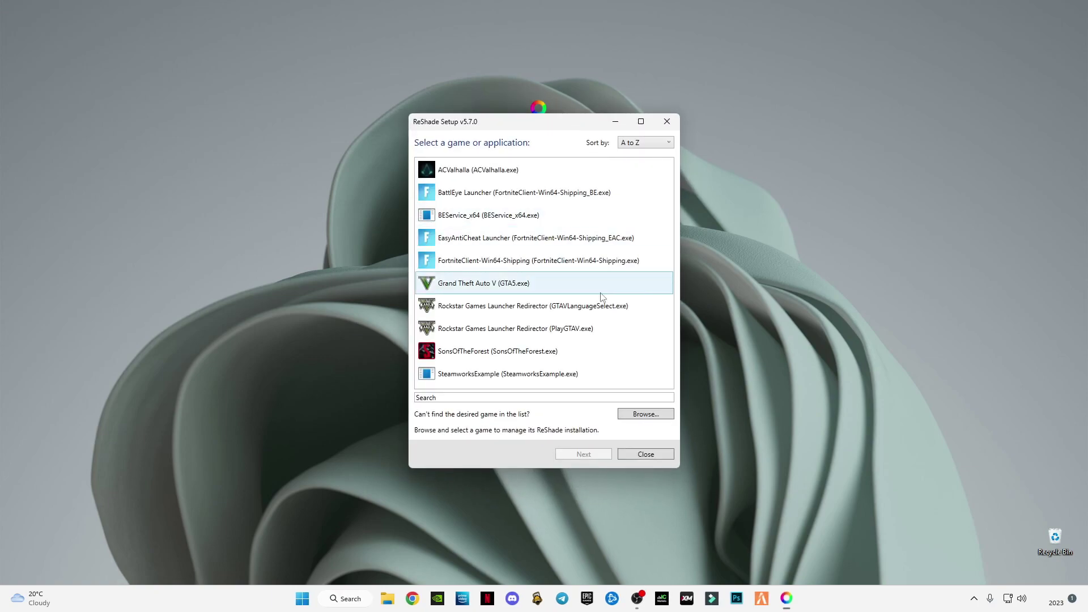
# Browse for the game file manually and navigate to the C: drive's Users\AppData\Local folder.
pyautogui.click(646, 414)
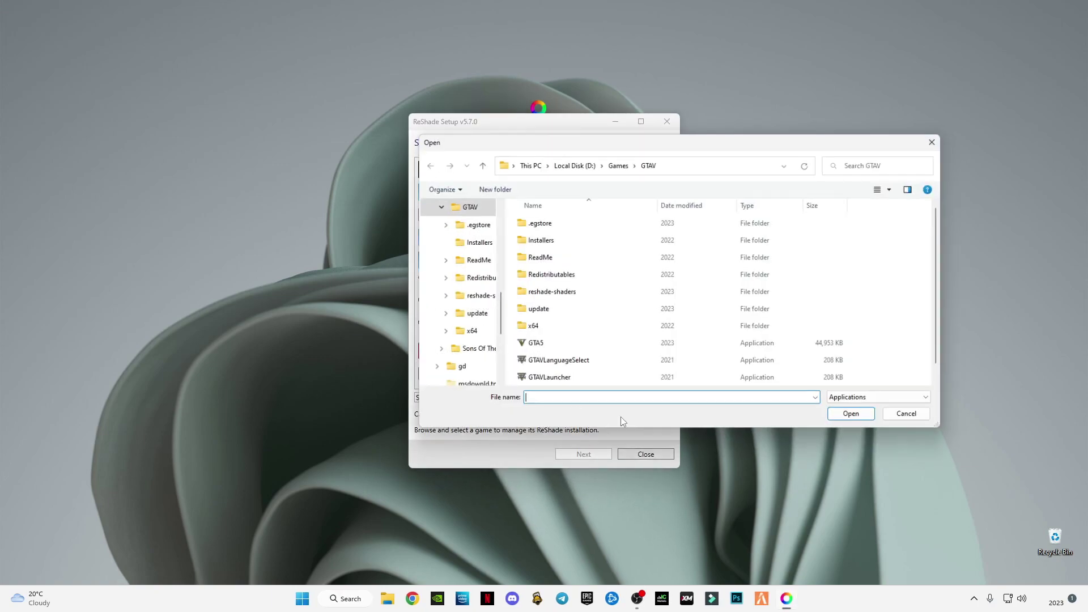
pyautogui.scroll(3, 450, 304)
pyautogui.click(468, 296)
pyautogui.scroll(-2, 620, 322)
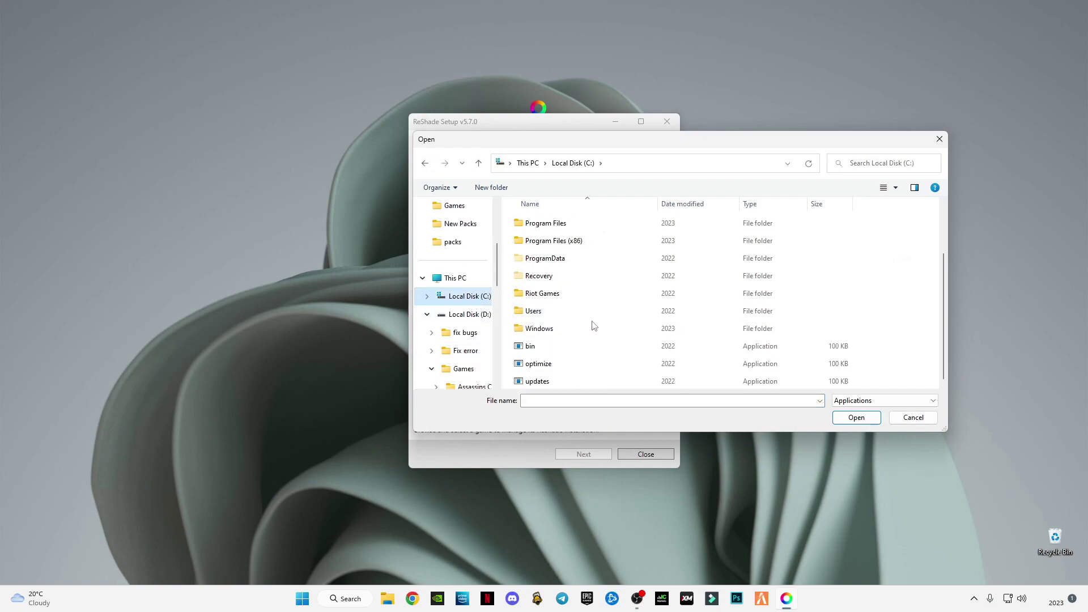
pyautogui.doubleClick(527, 311)
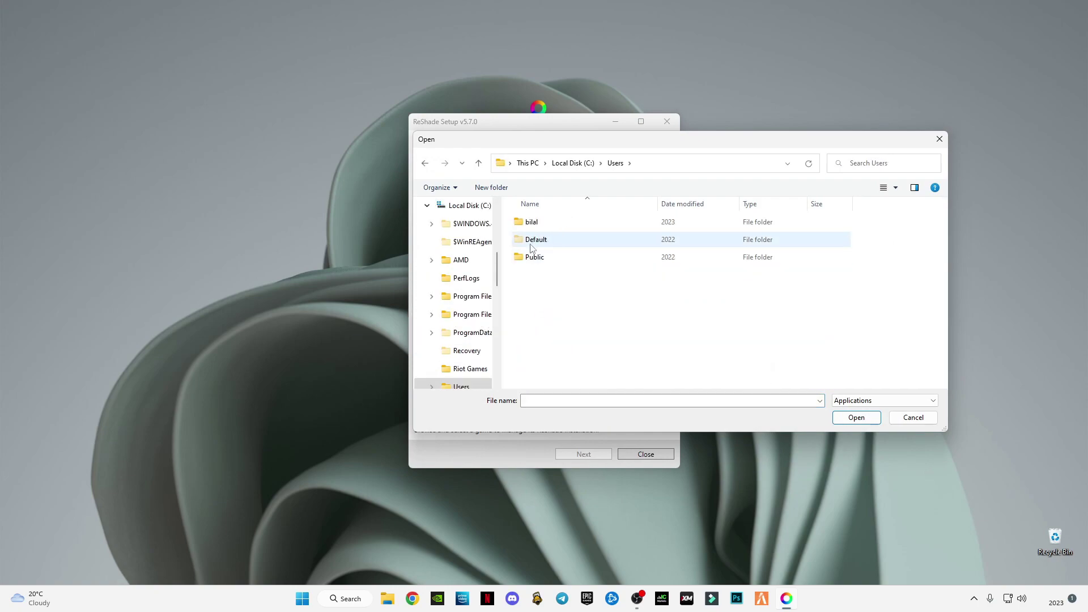
pyautogui.doubleClick(531, 223)
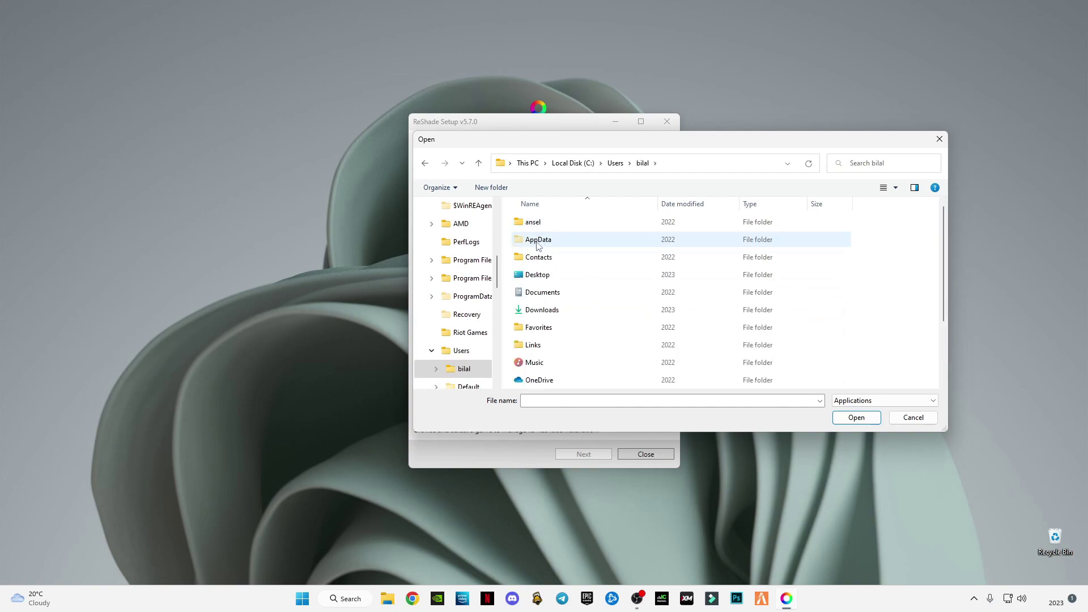
pyautogui.doubleClick(538, 243)
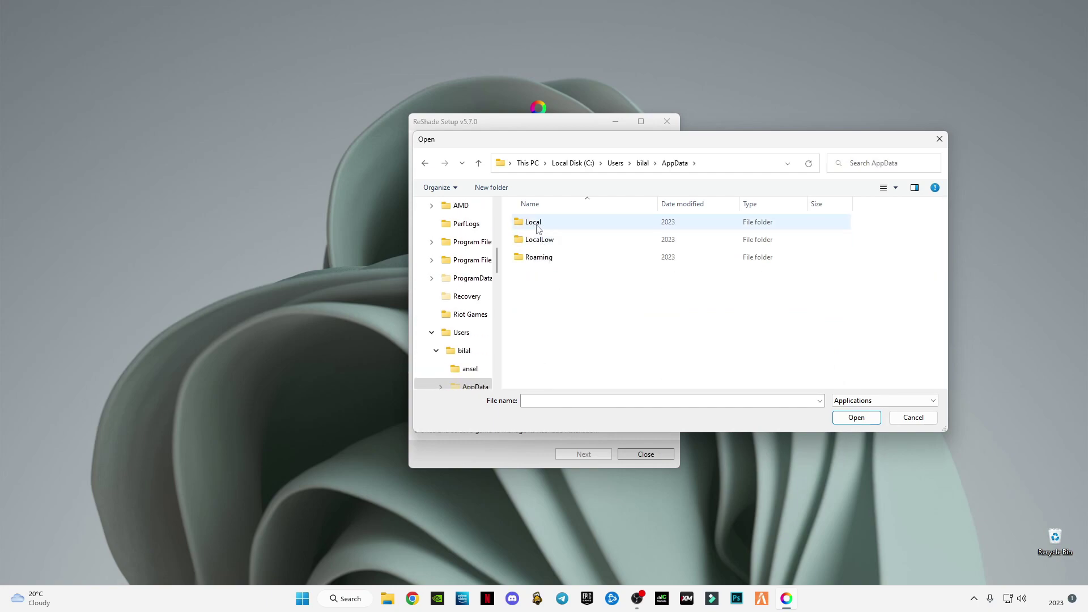
pyautogui.doubleClick(538, 226)
# Choose RobloxPlayerLauncher from Roblox\Versions\version-5e9aac577efb4995 as the target game.
pyautogui.click(542, 264)
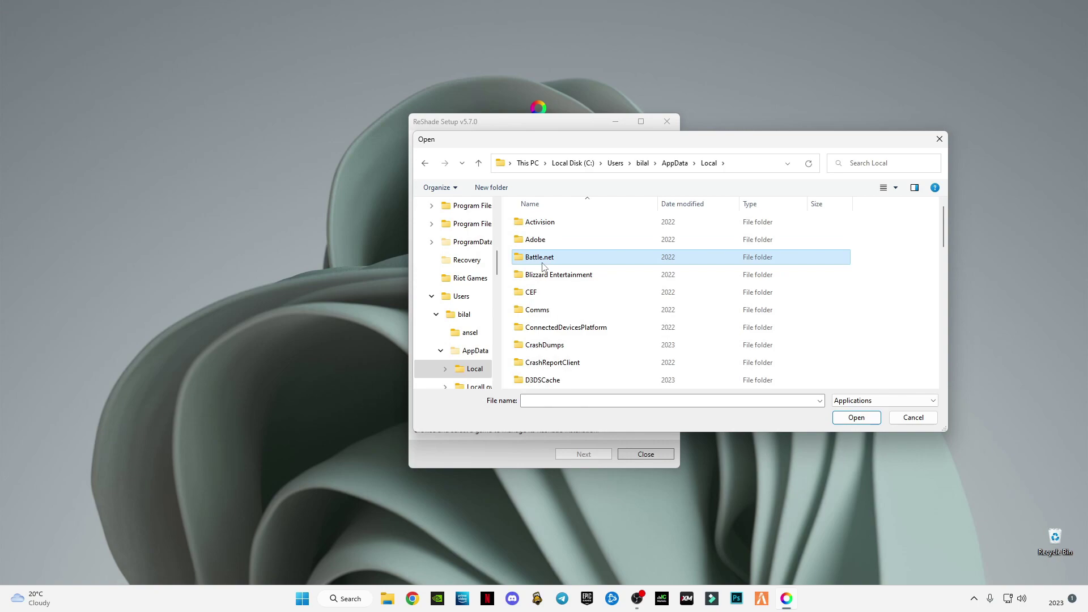
pyautogui.press('r')
pyautogui.press('r')
pyautogui.press('r')
pyautogui.press('Return')
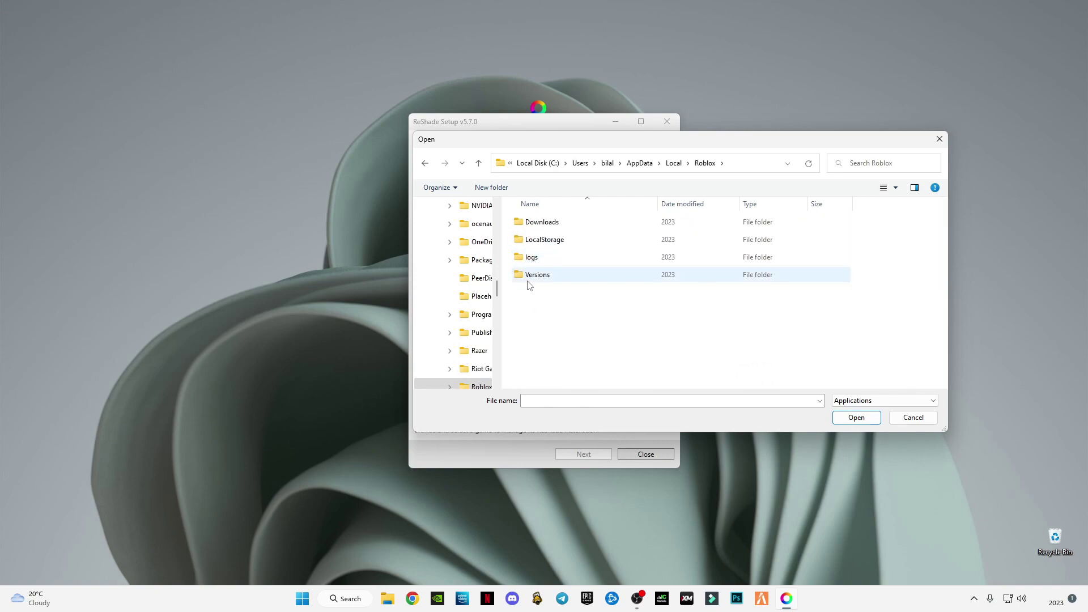
pyautogui.doubleClick(539, 277)
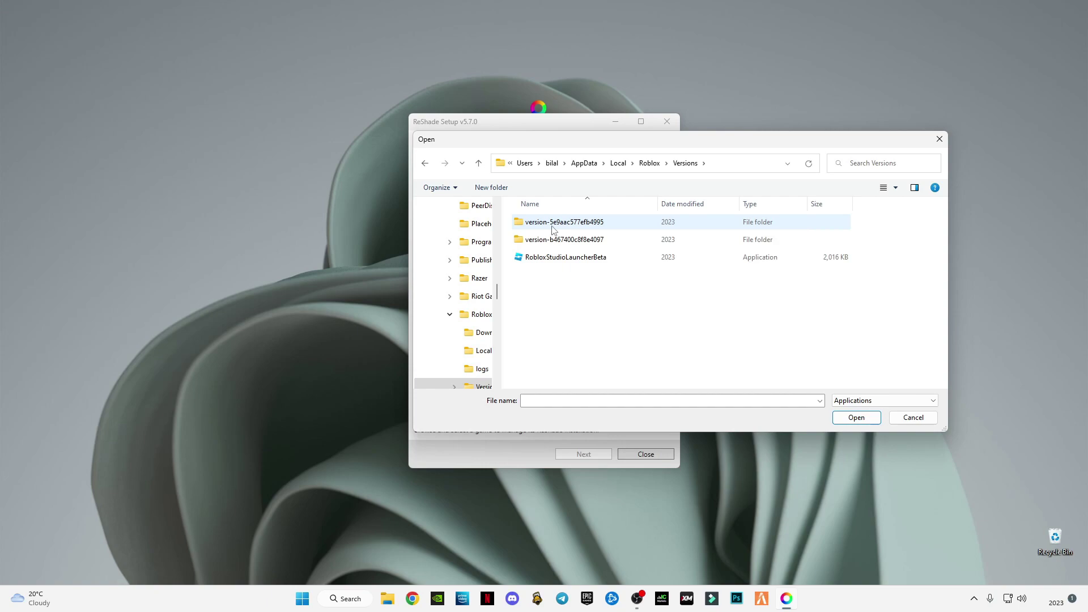
pyautogui.doubleClick(553, 229)
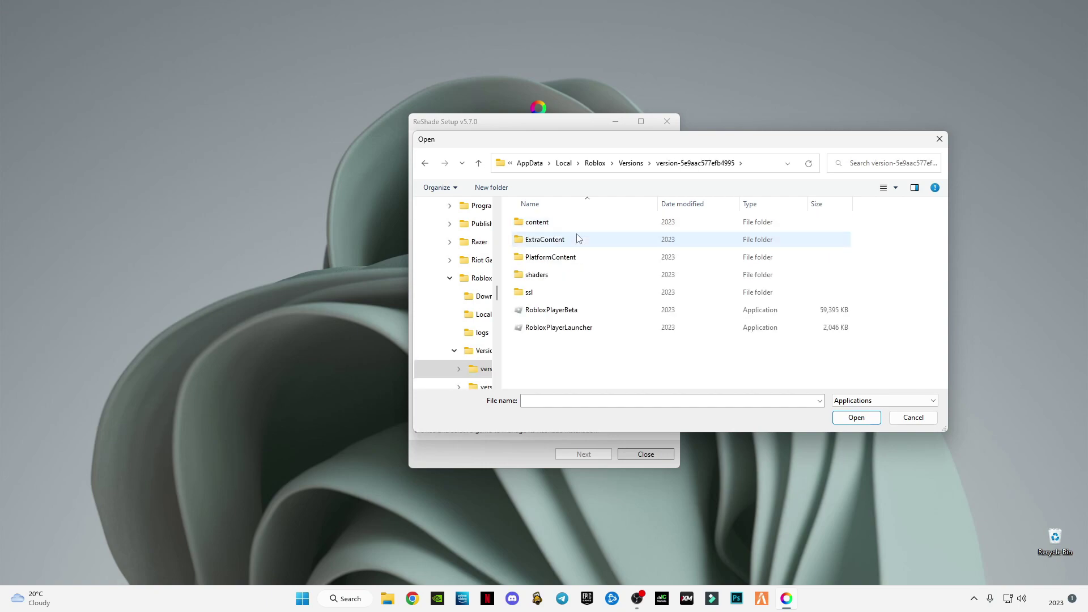
pyautogui.click(547, 331)
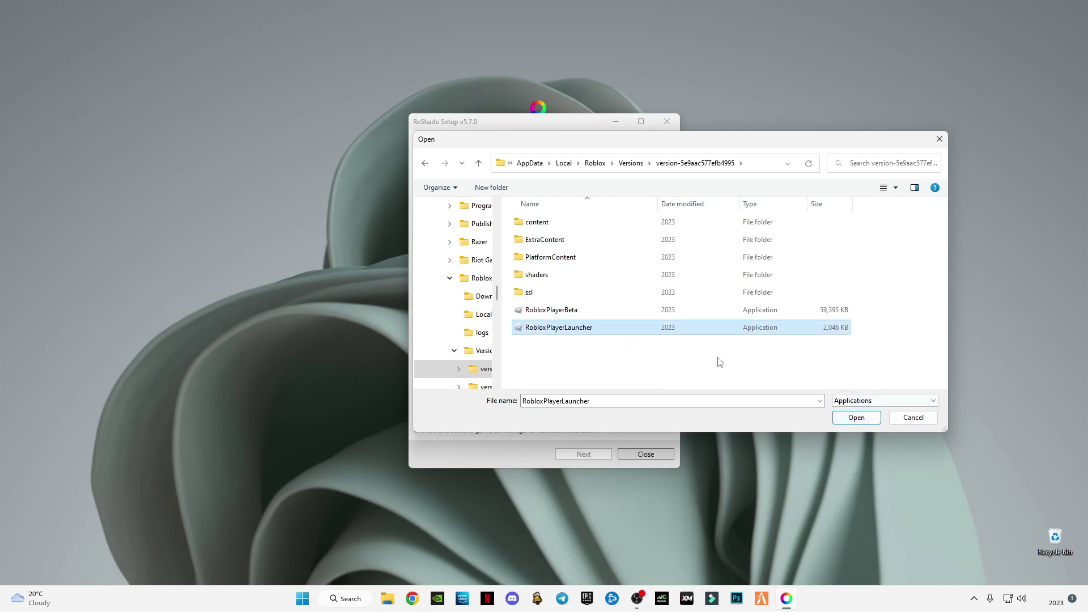
pyautogui.click(853, 418)
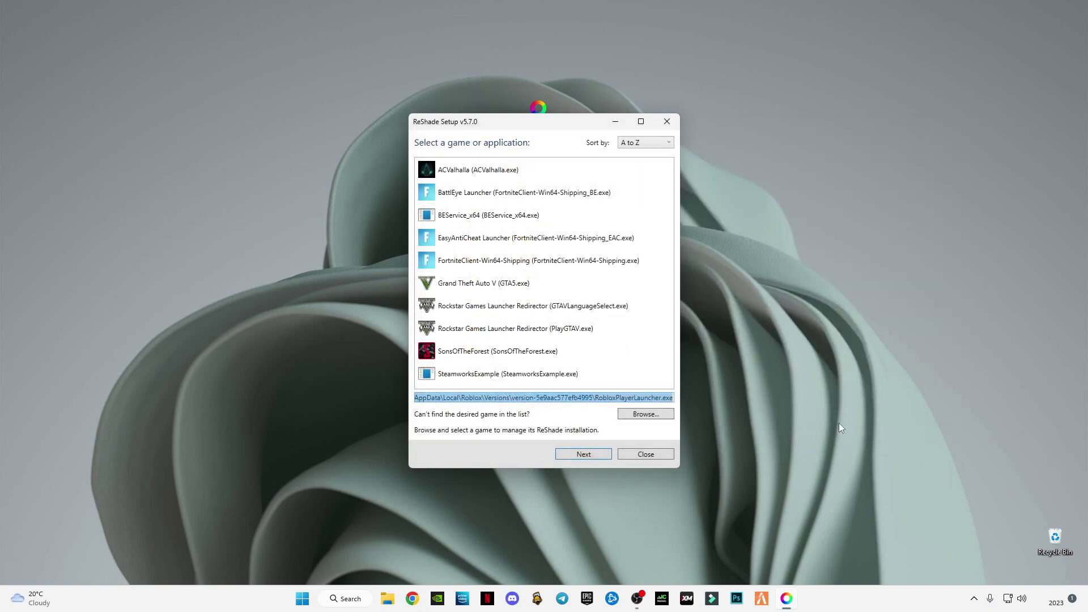
# Keep DirectX 10/11/12 as Roblox's rendering API and continue to the effect packages.
pyautogui.click(590, 461)
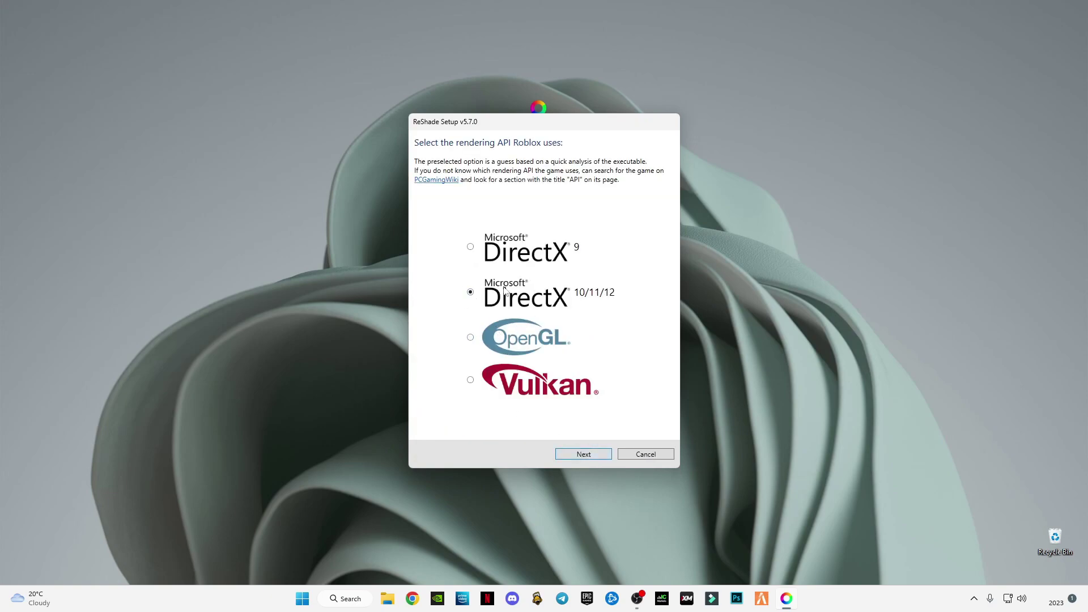
pyautogui.click(591, 456)
pyautogui.click(590, 455)
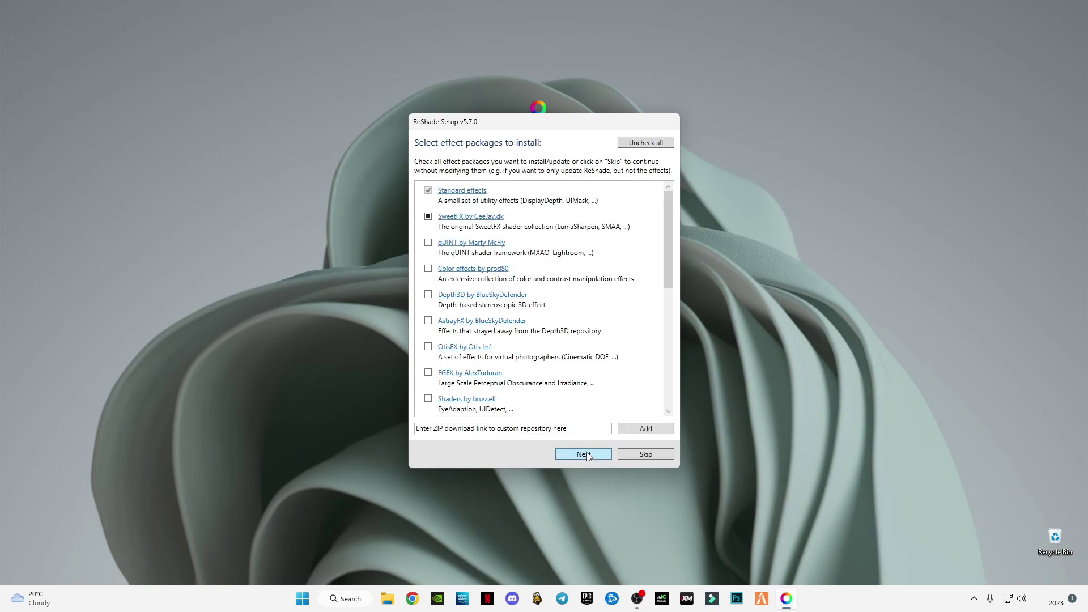
# Select every effect package and start downloading them.
pyautogui.click(639, 143)
pyautogui.click(640, 143)
pyautogui.scroll(-5, 506, 317)
pyautogui.scroll(5, 506, 350)
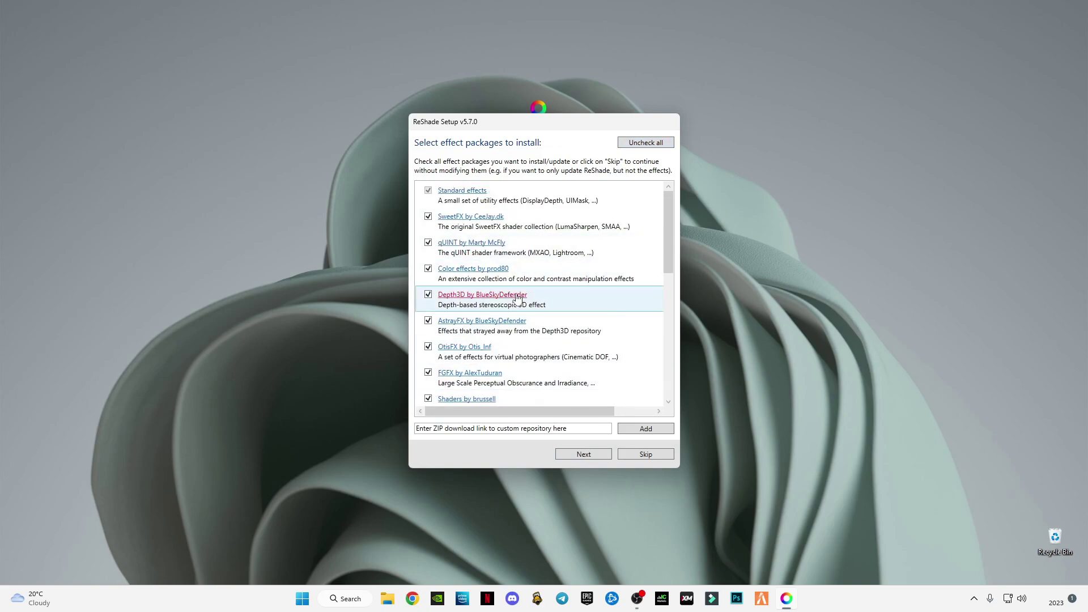
pyautogui.click(600, 458)
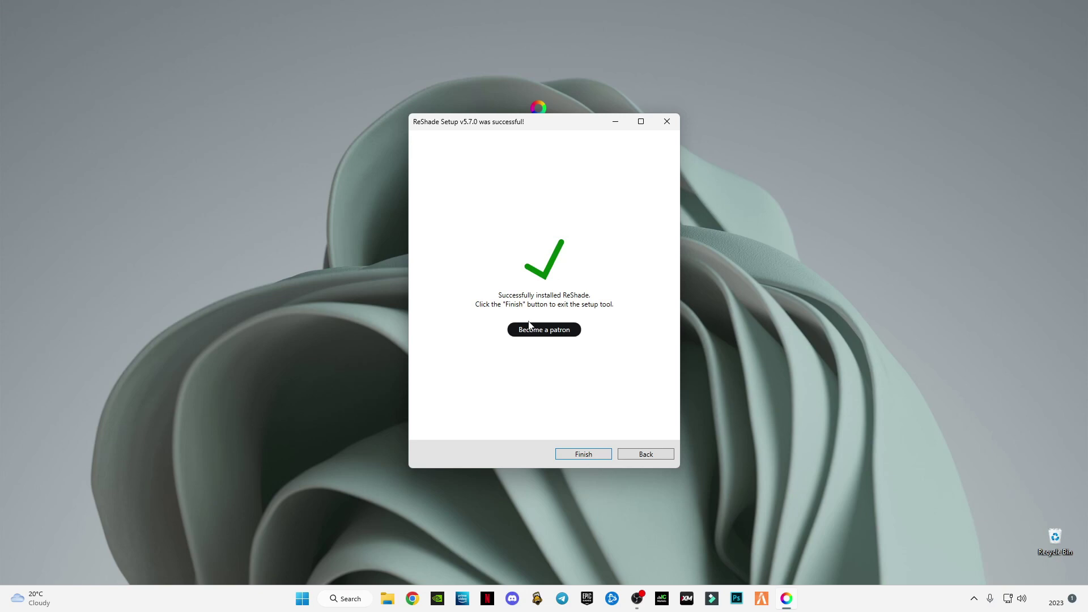
# Close ReShade Setup with Finish once the installation succeeds.
pyautogui.click(584, 454)
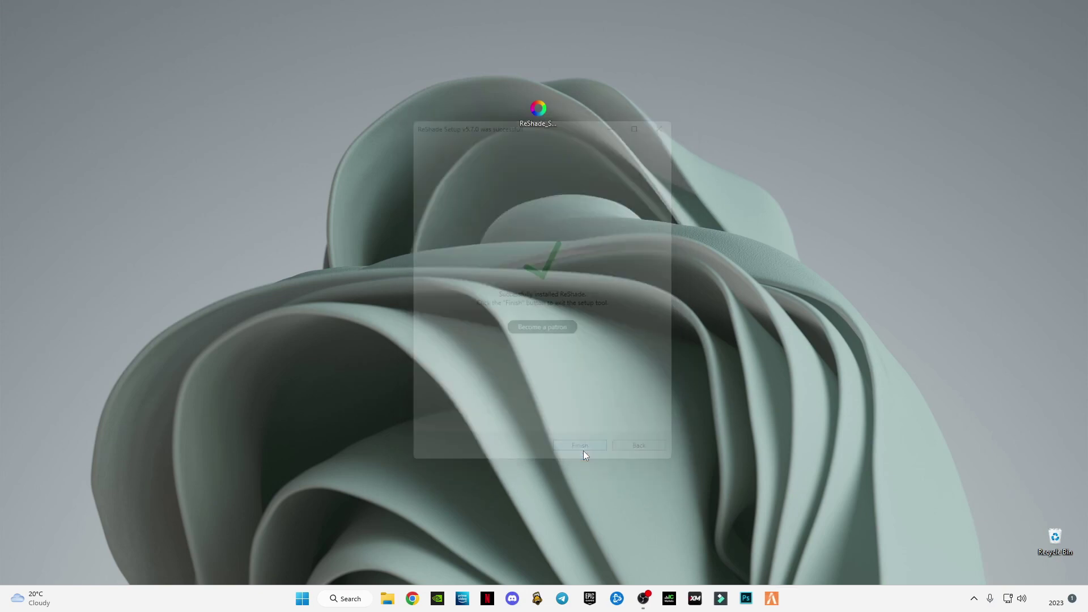
# Load the Roblox site from the address bar, open Blox Fruits, and hit Play.
pyautogui.click(423, 599)
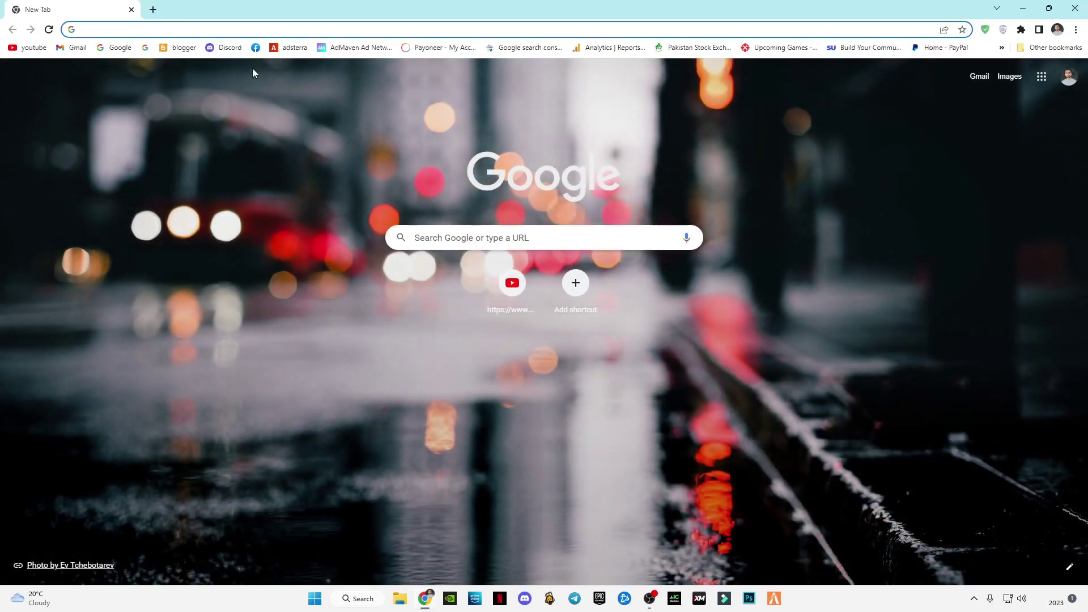
pyautogui.write('rob')
pyautogui.press('Return')
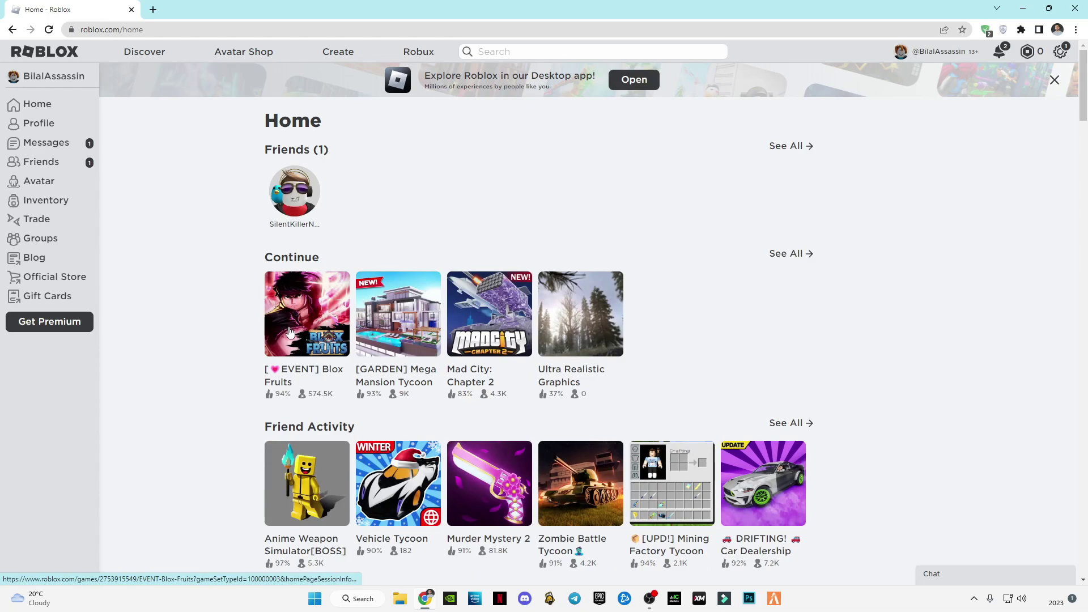
pyautogui.click(304, 328)
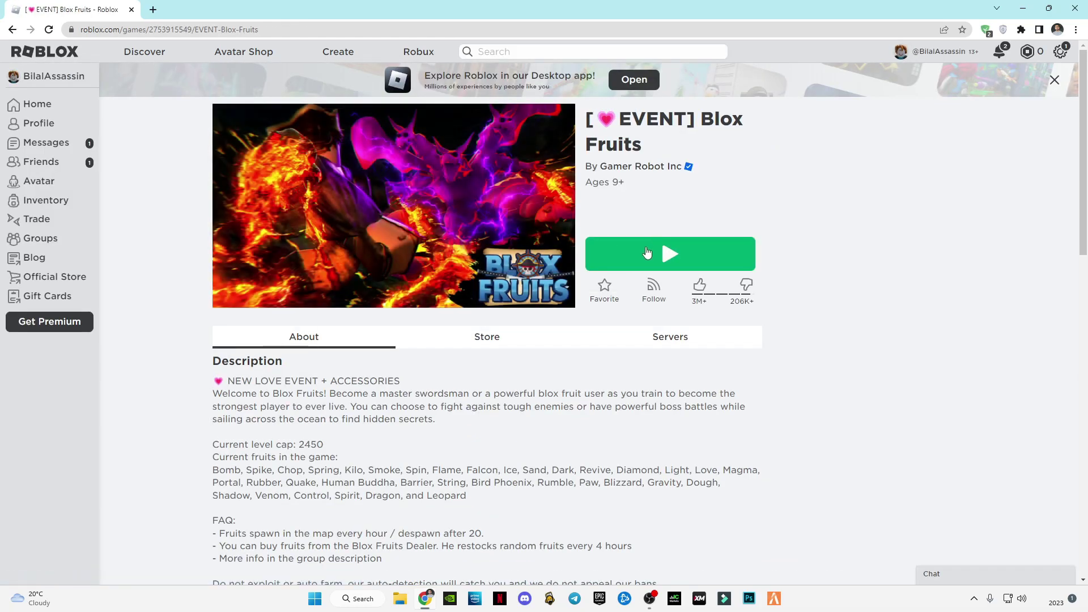
pyautogui.click(593, 253)
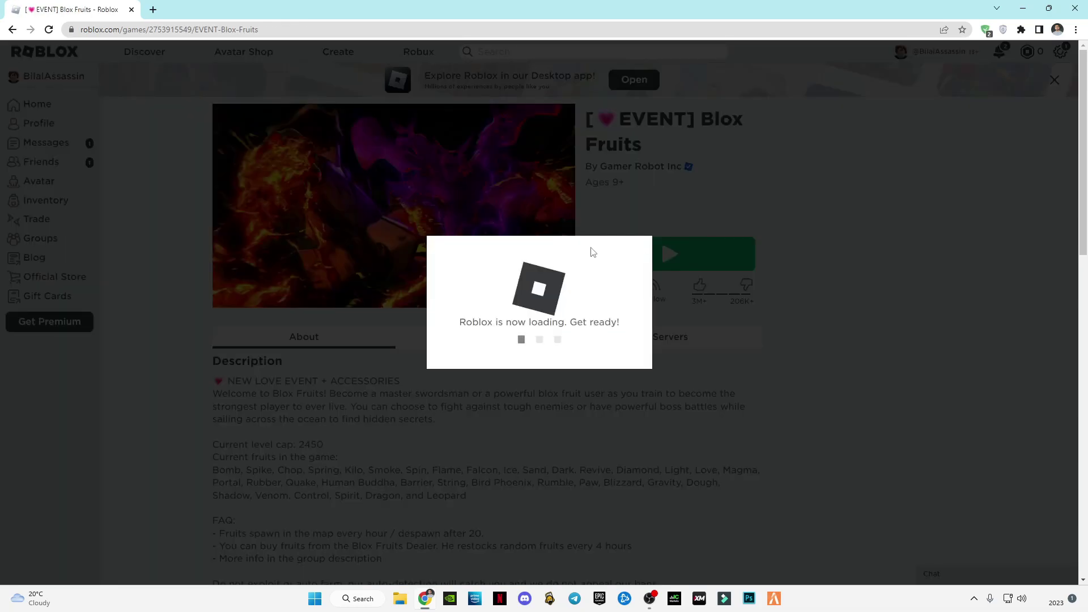
# Let the browser open Roblox, join the Pirates team, and walk around while ReShade compiles.
pyautogui.click(607, 121)
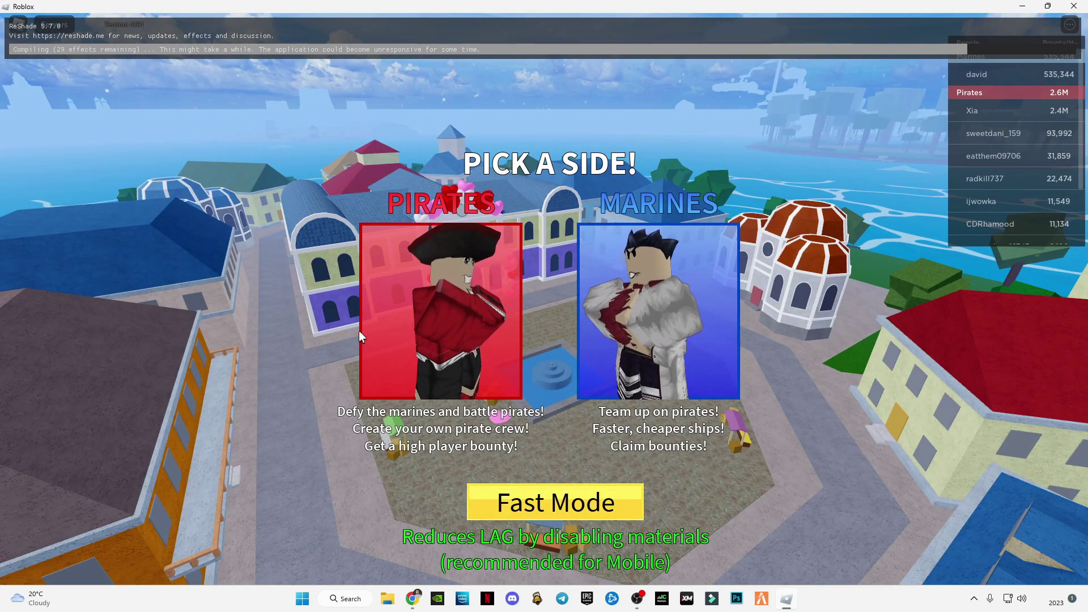
pyautogui.click(377, 330)
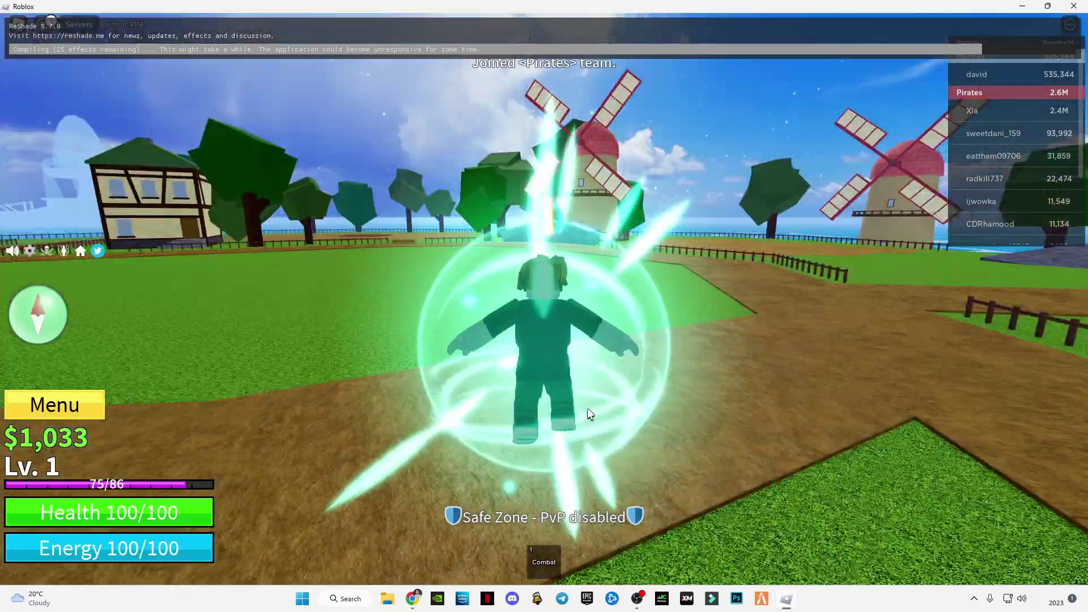
pyautogui.press('w')
pyautogui.press('a')
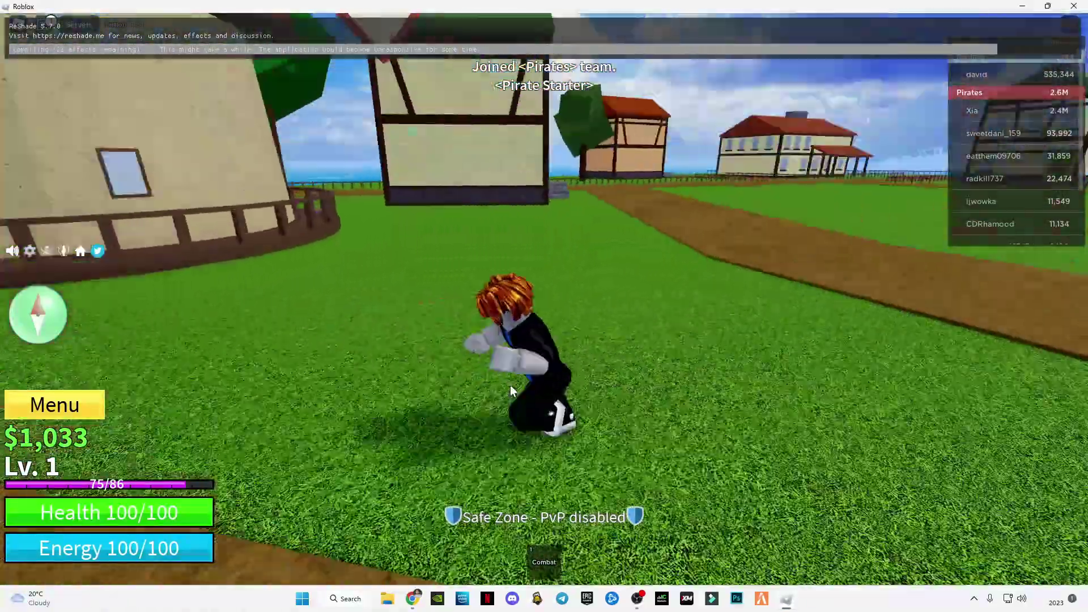
pyautogui.press('w')
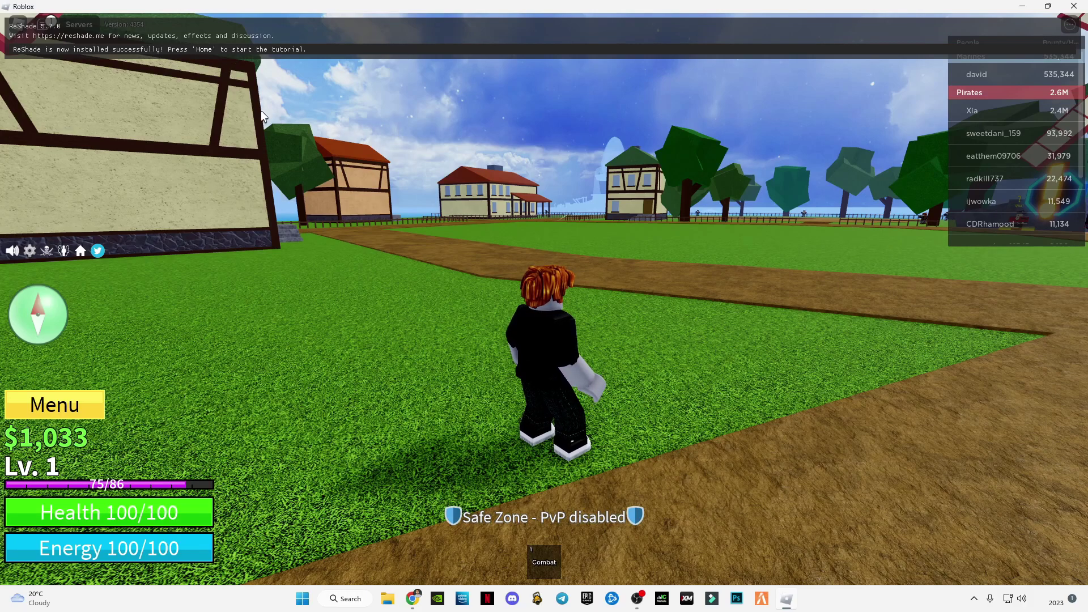
# Open the ReShade overlay with Home and go through every tutorial step to Finish.
pyautogui.press('Home')
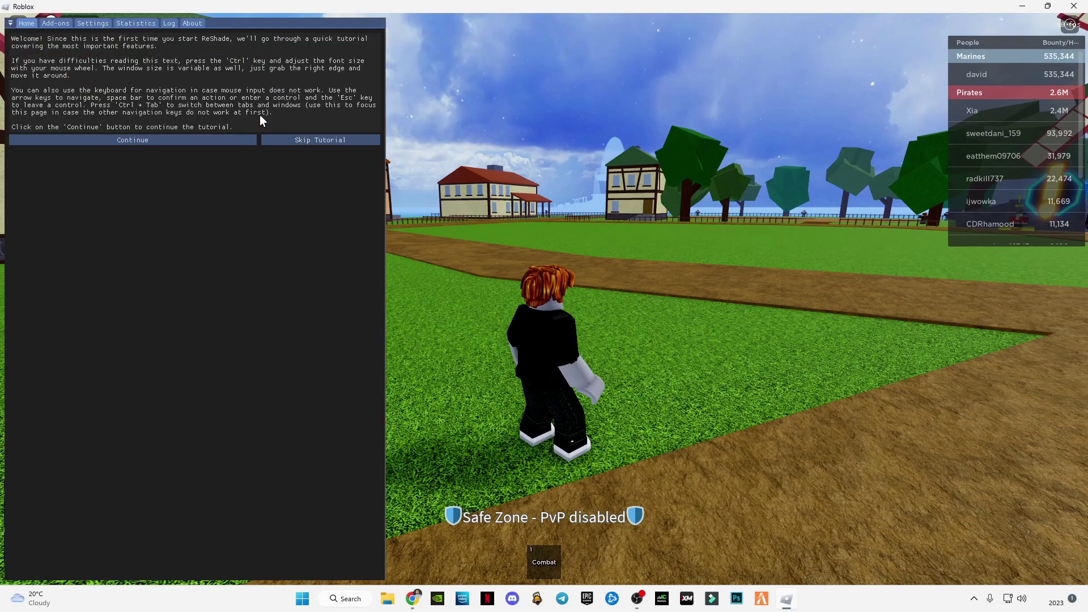
pyautogui.click(143, 139)
pyautogui.click(168, 151)
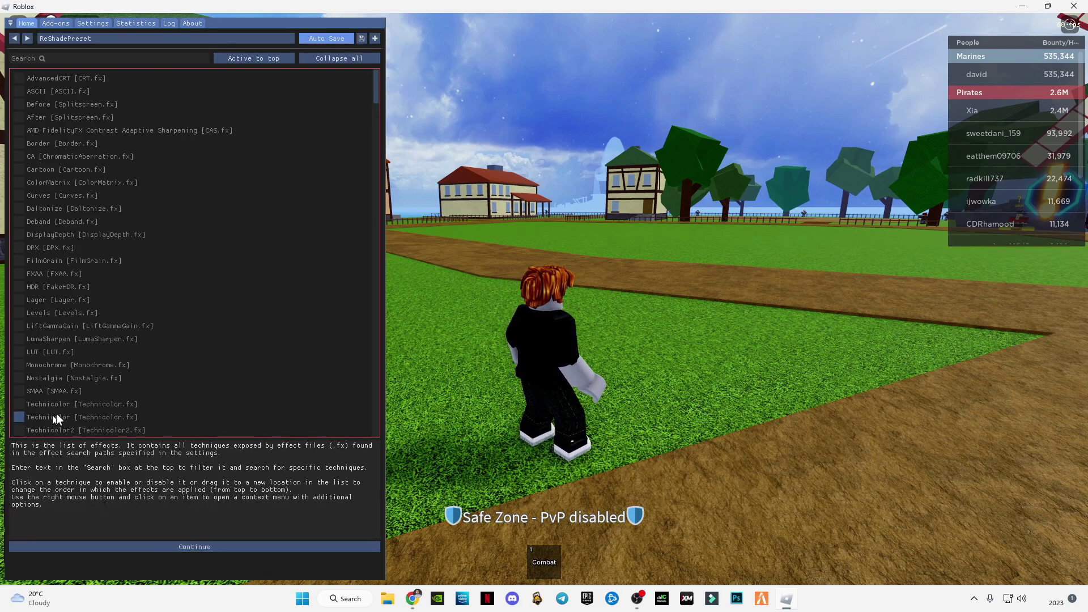
pyautogui.click(169, 548)
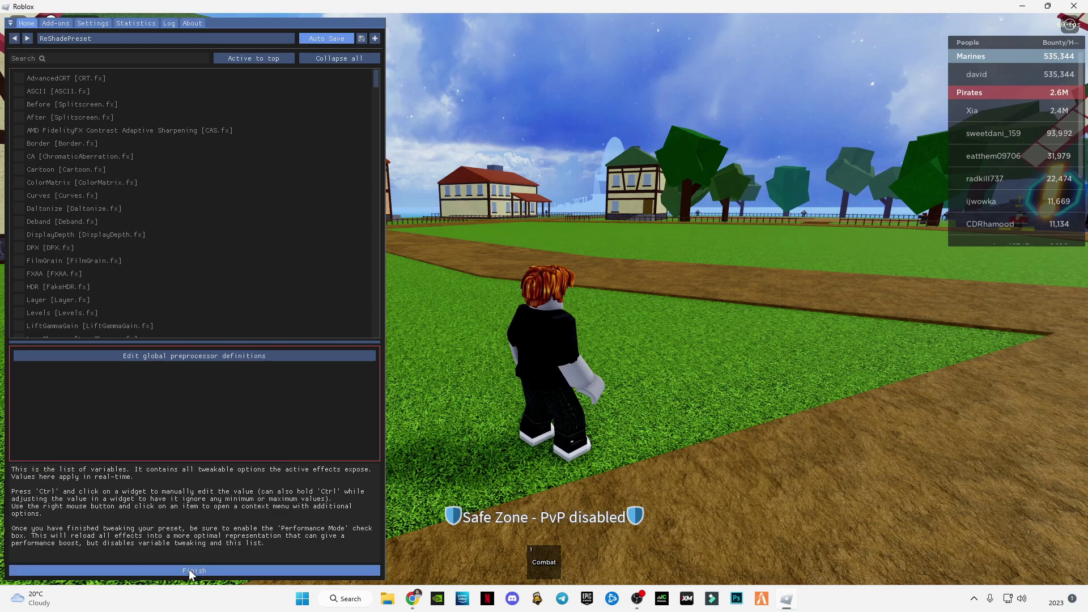
pyautogui.click(189, 570)
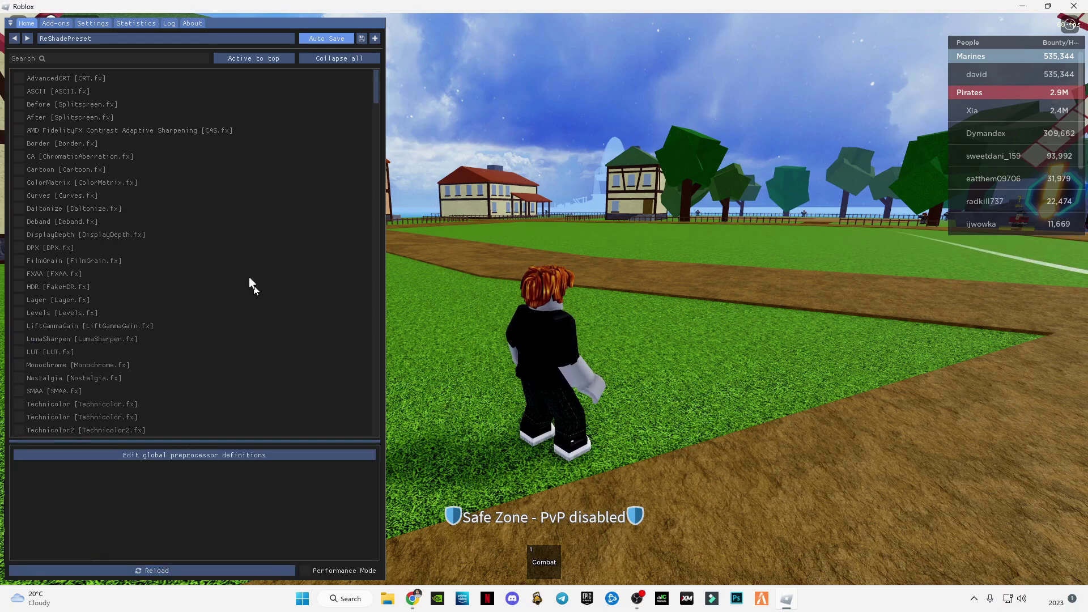
# Enable the first Technicolor effect, leaving the duplicate Technicolor entry off.
pyautogui.scroll(-5, 85, 306)
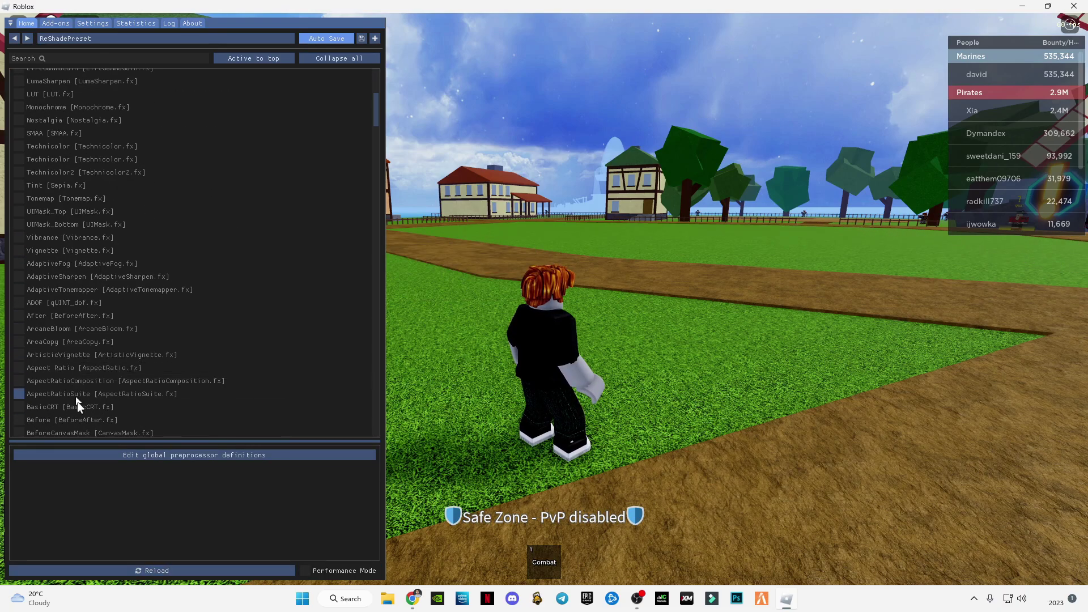
pyautogui.scroll(4, 77, 401)
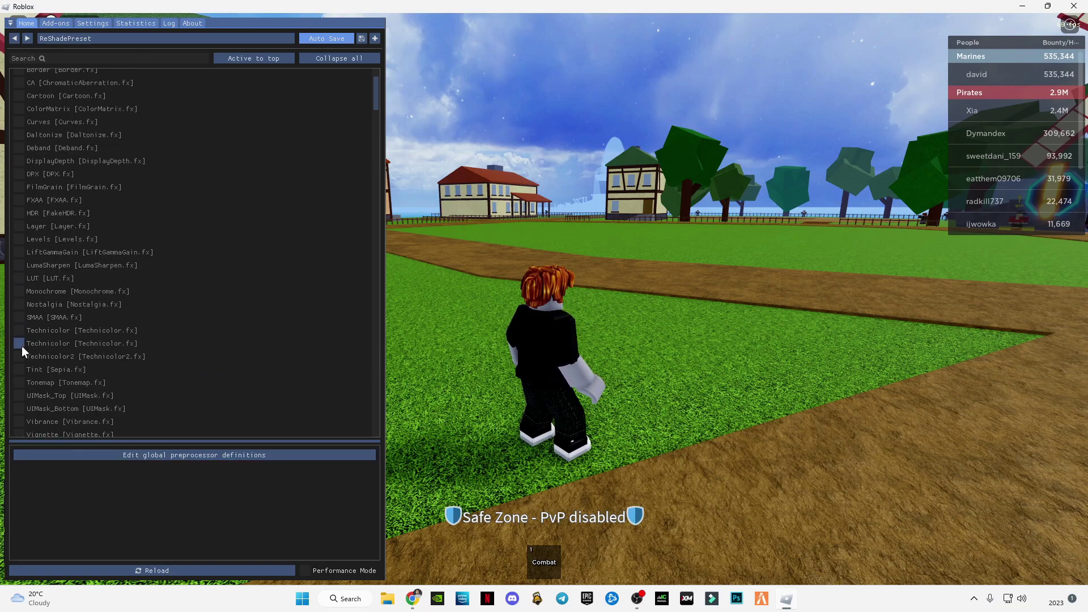
pyautogui.click(19, 343)
pyautogui.click(19, 343)
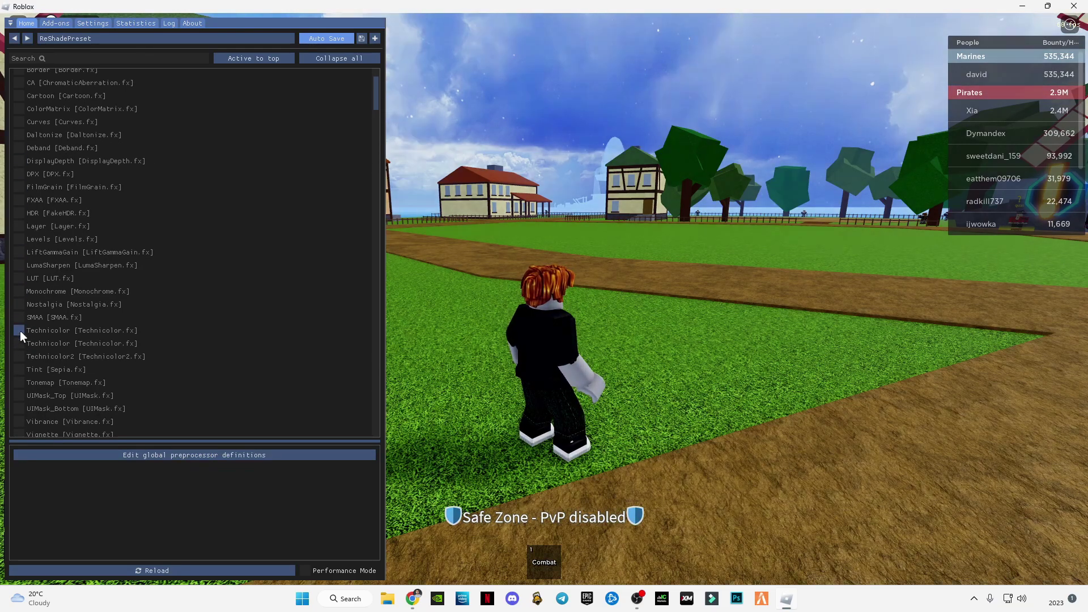
pyautogui.click(19, 330)
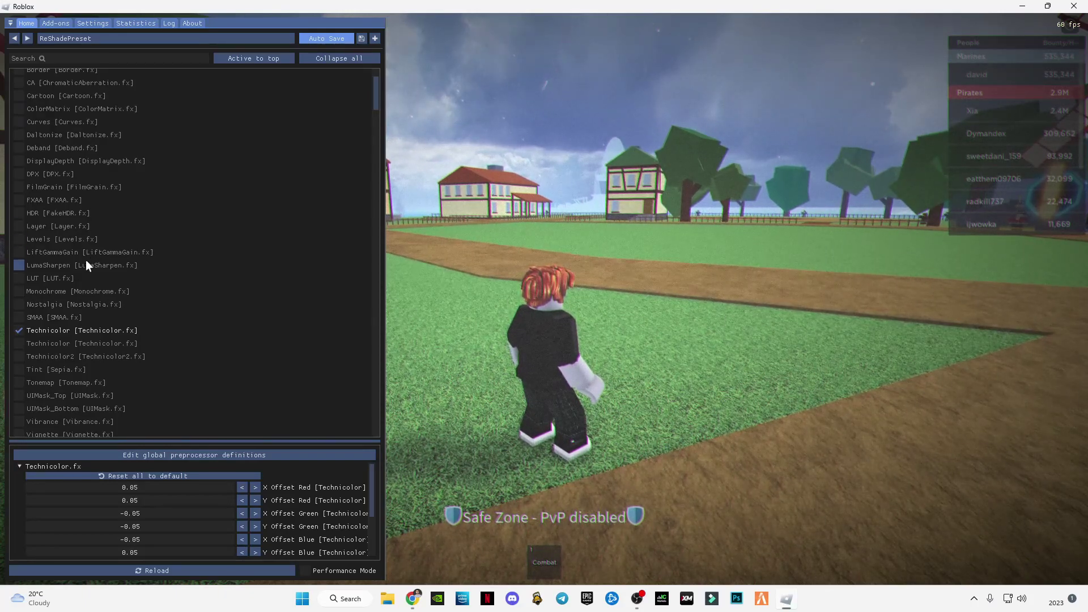
# Briefly try LumaSharpen, then turn it back off.
pyautogui.scroll(-3, 168, 522)
pyautogui.scroll(3, 142, 518)
pyautogui.scroll(-3, 134, 515)
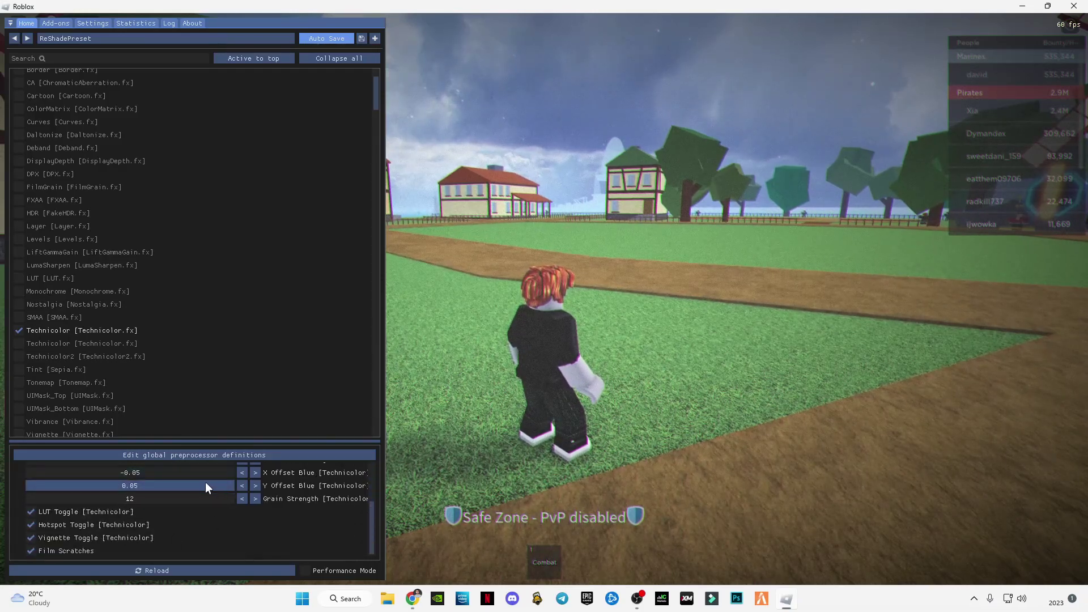
pyautogui.scroll(3, 205, 486)
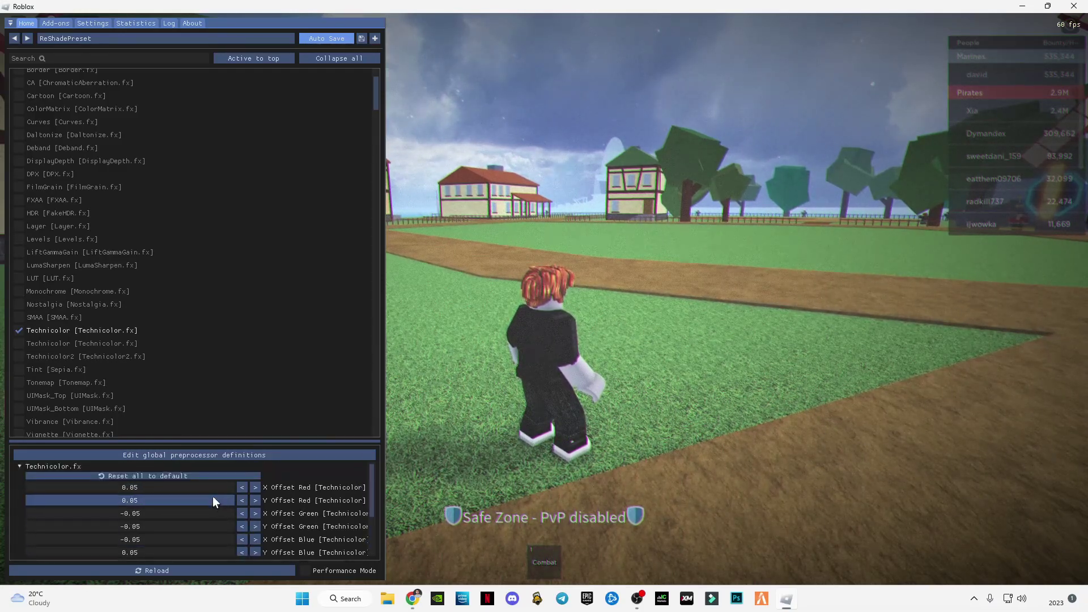
pyautogui.click(26, 265)
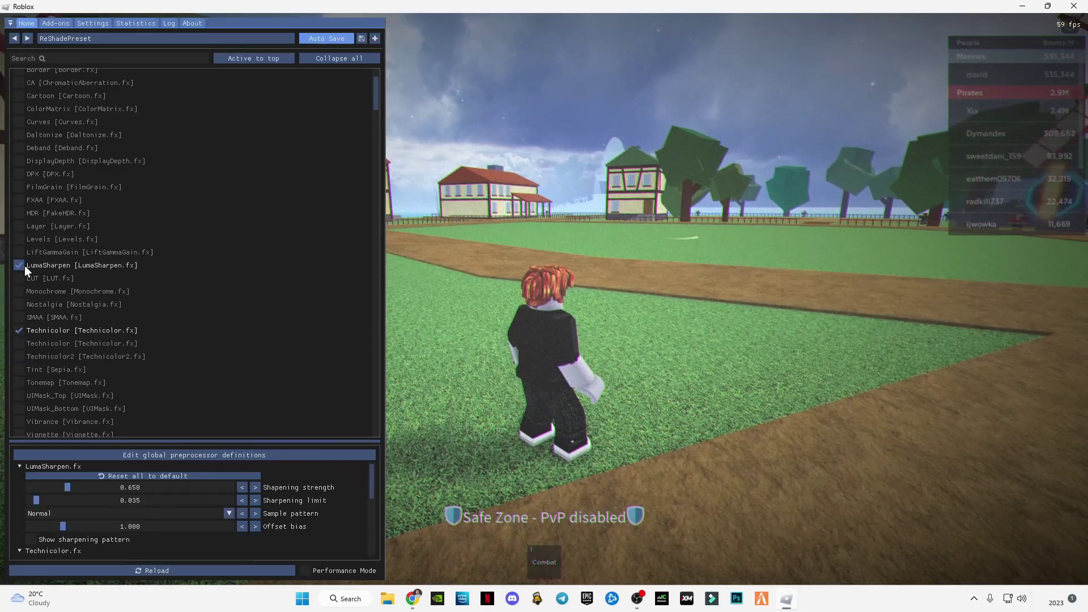
pyautogui.click(25, 266)
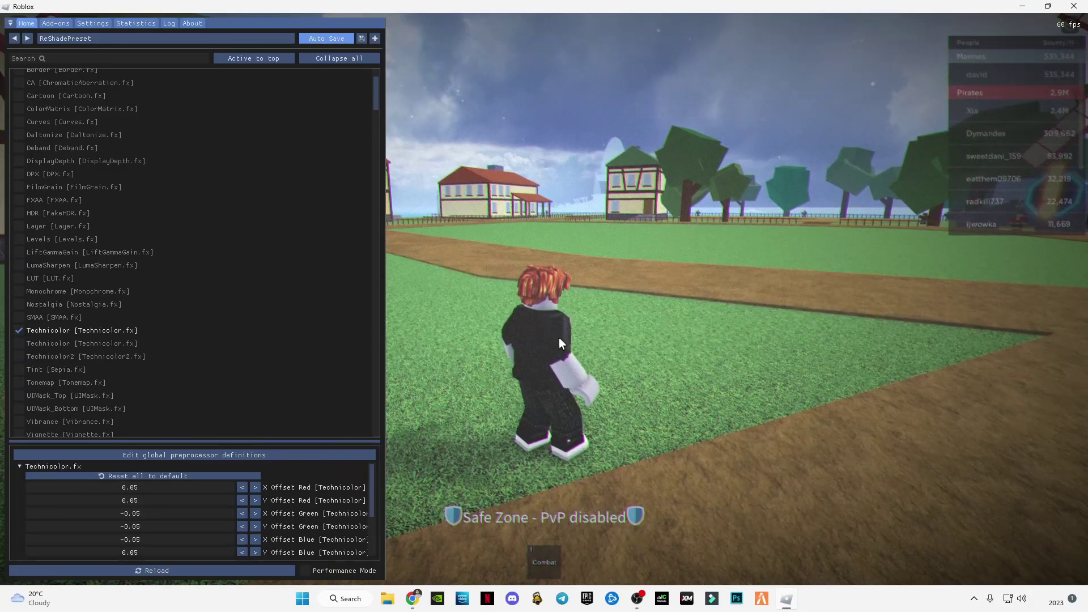